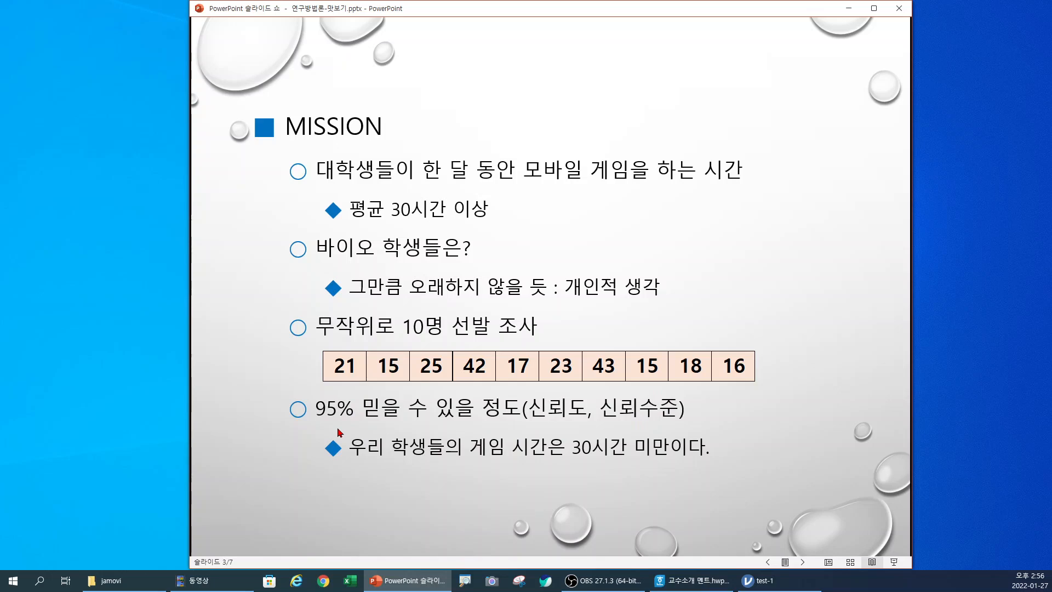
Step: Advance the slide show by one slide, and switch to the test-1 data file in jamovi
{"action": "left_click", "coordinate": [418, 423]}
{"action": "mouse_move", "coordinate": [768, 583]}
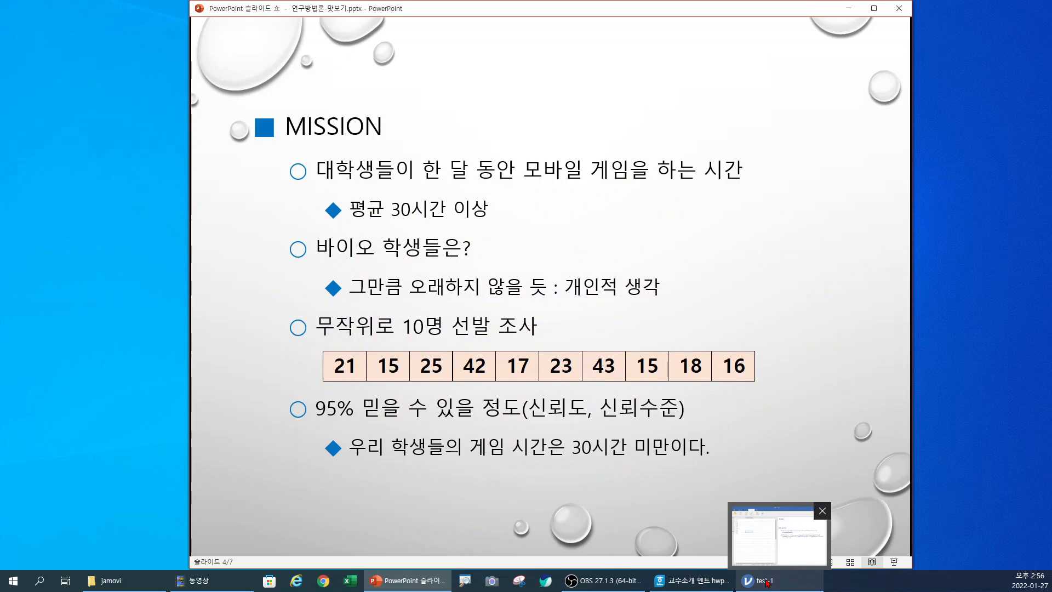
{"action": "left_click", "coordinate": [768, 583]}
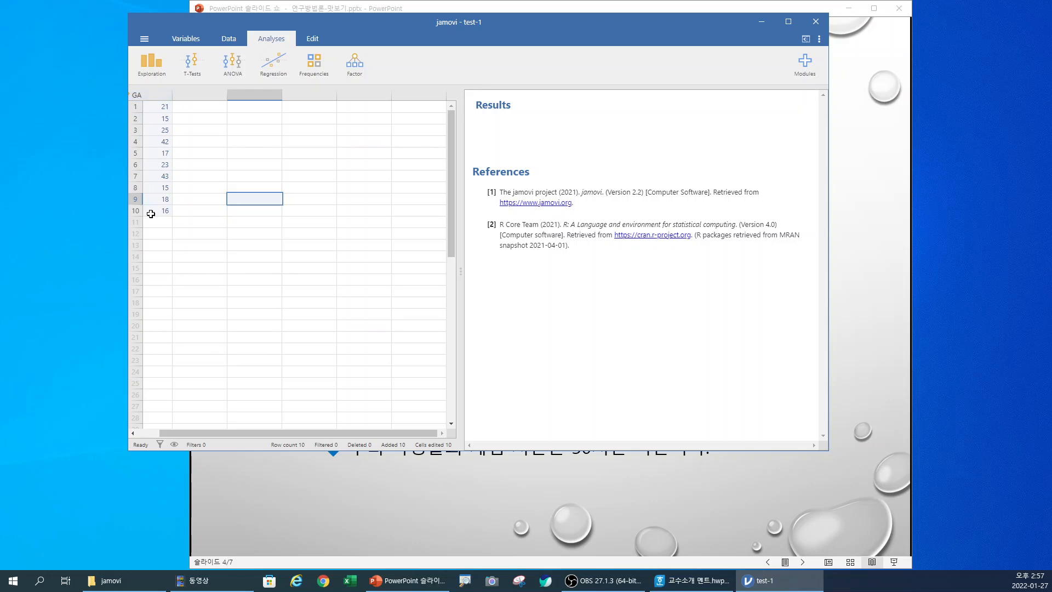
Step: Start a One Sample T-Test analysis and enlarge the window vertically to fit all of its options
{"action": "left_click", "coordinate": [198, 77]}
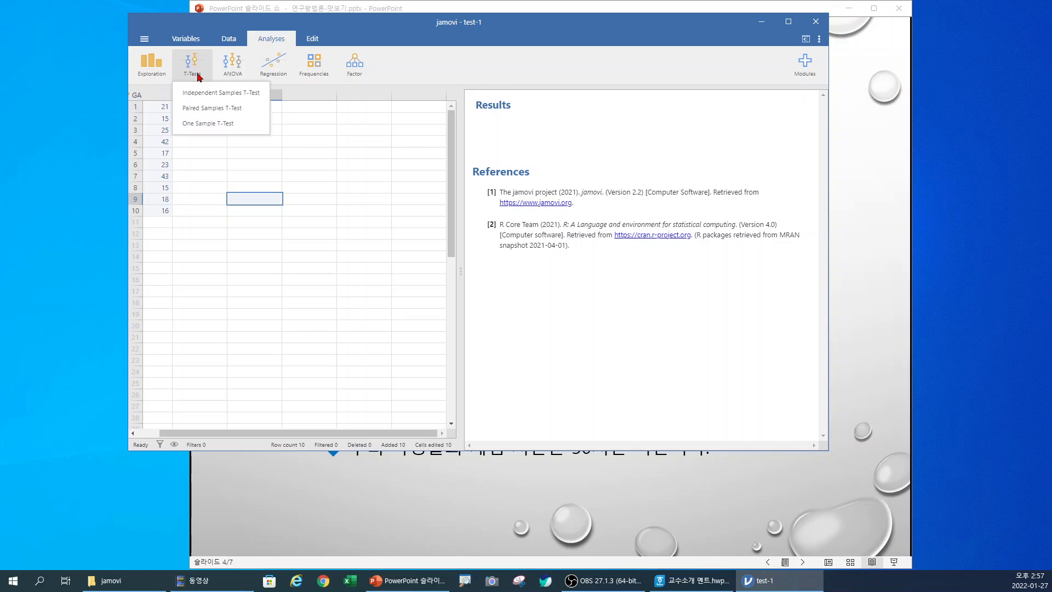
{"action": "left_click", "coordinate": [202, 123]}
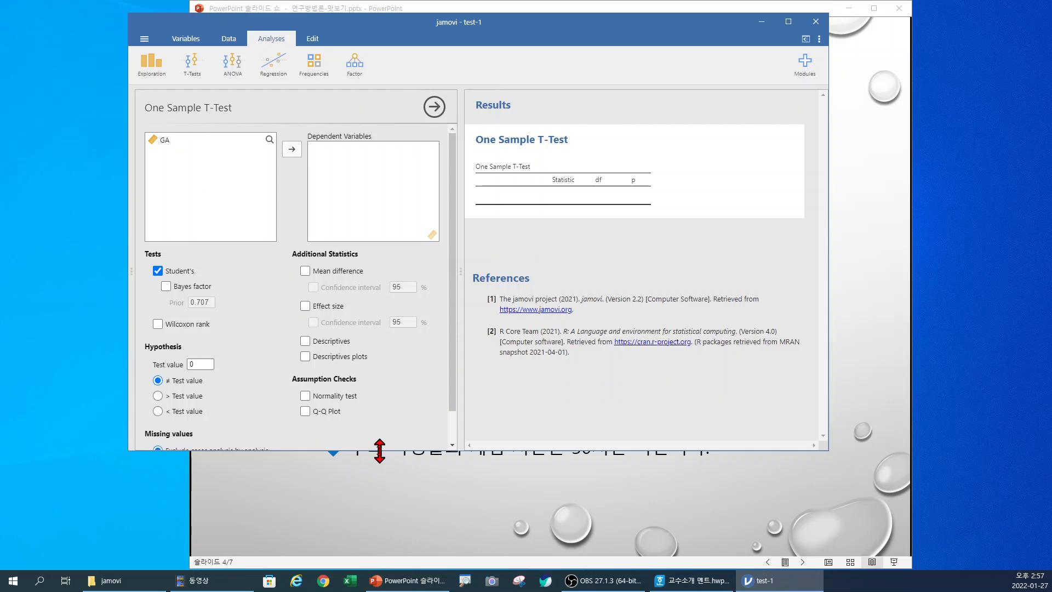
{"action": "left_click_drag", "start_coordinate": [376, 450], "coordinate": [374, 467]}
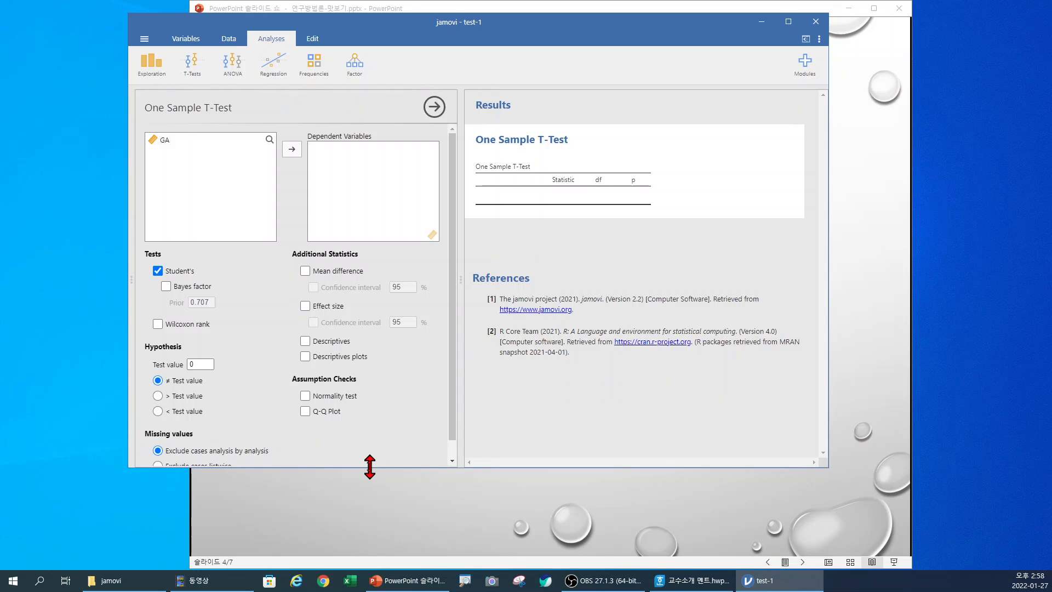
{"action": "left_click_drag", "start_coordinate": [369, 466], "coordinate": [366, 494]}
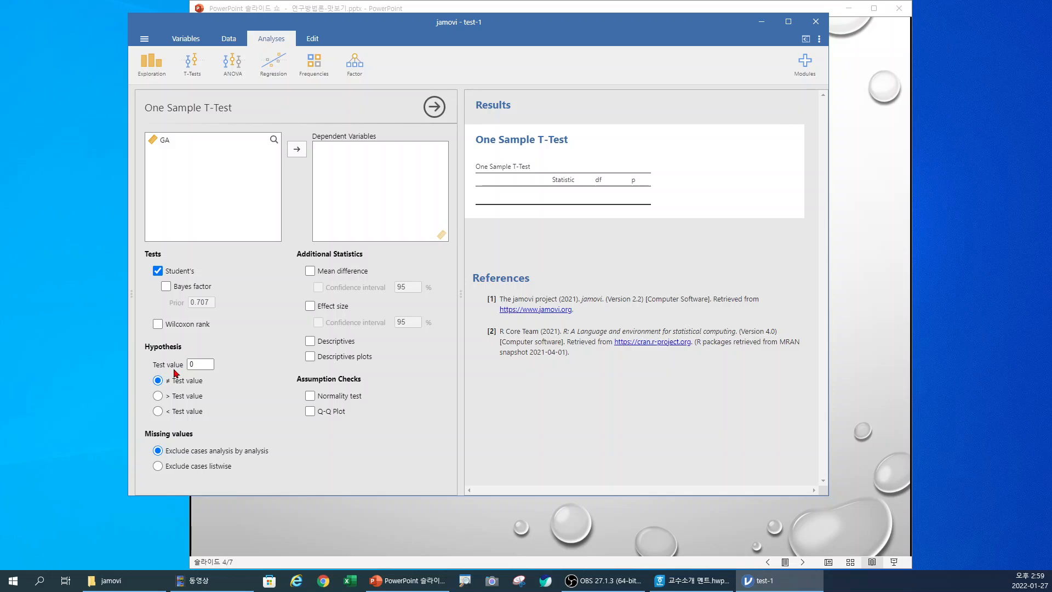
Step: Set the test value to 30 with the "< Test value" hypothesis, and assign GA as the dependent variable
{"action": "left_click", "coordinate": [192, 364]}
{"action": "double_click", "coordinate": [192, 365]}
{"action": "type", "text": "30"}
{"action": "left_click", "coordinate": [158, 413]}
{"action": "left_click", "coordinate": [165, 141]}
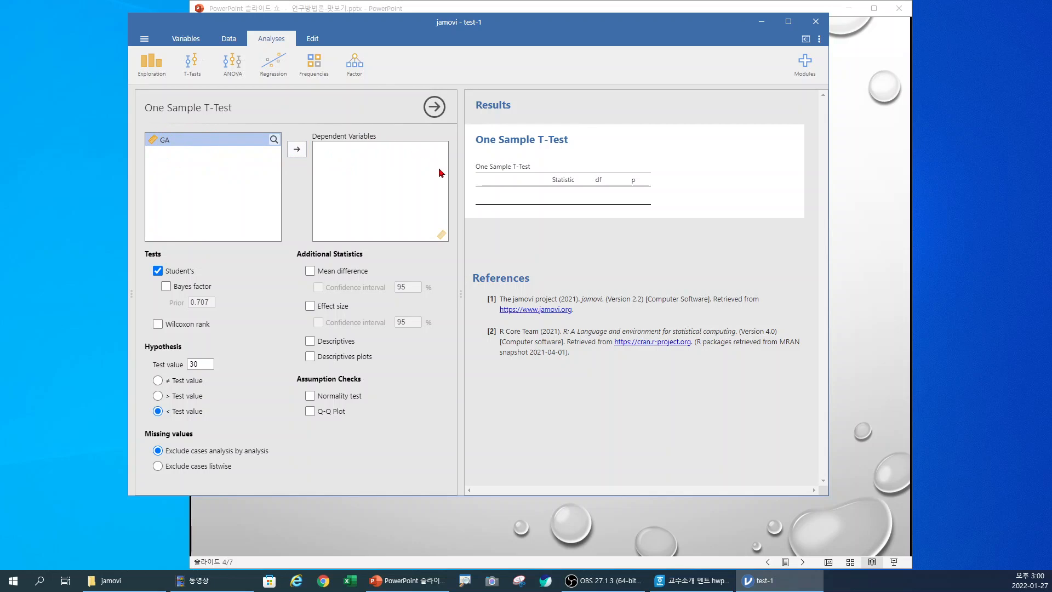
{"action": "left_click", "coordinate": [297, 152]}
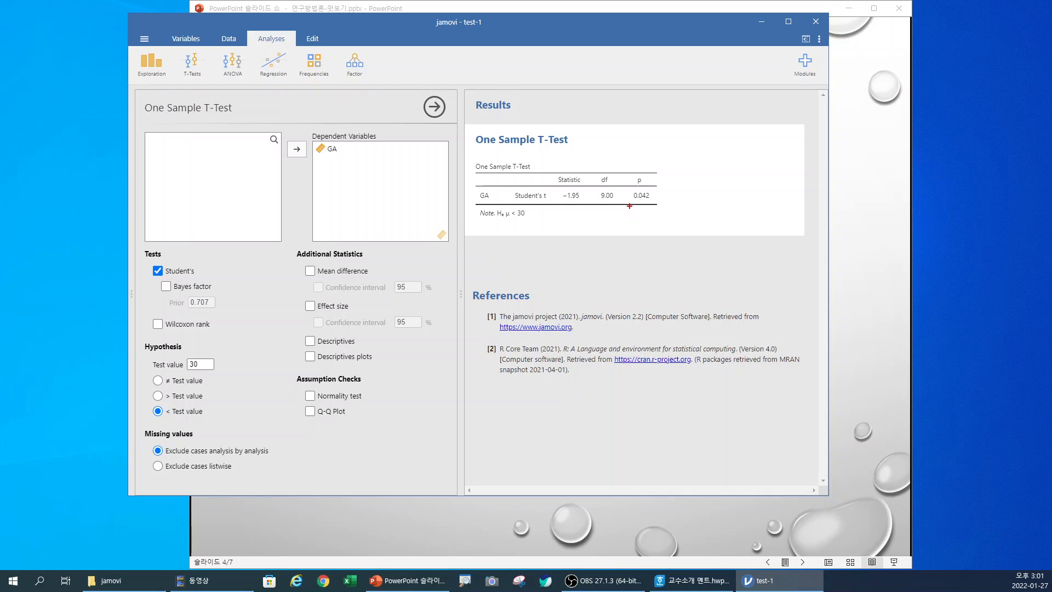
Step: Circle the p-value in the results table with the annotation pen and write an underlined "=> 4.2%" beside it
{"action": "mouse_move", "coordinate": [635, 207]}
{"action": "left_mouse_down"}
{"action": "mouse_move", "coordinate": [645, 209]}
{"action": "mouse_move", "coordinate": [624, 192]}
{"action": "mouse_move", "coordinate": [649, 173]}
{"action": "mouse_move", "coordinate": [657, 202]}
{"action": "mouse_move", "coordinate": [645, 206]}
{"action": "mouse_move", "coordinate": [693, 187]}
{"action": "left_mouse_up"}
{"action": "mouse_move", "coordinate": [691, 182]}
{"action": "left_mouse_down"}
{"action": "mouse_move", "coordinate": [690, 192]}
{"action": "mouse_move", "coordinate": [705, 190]}
{"action": "mouse_move", "coordinate": [713, 178]}
{"action": "left_mouse_up"}
{"action": "left_click", "coordinate": [694, 191]}
{"action": "left_click_drag", "start_coordinate": [719, 175], "coordinate": [715, 191]}
{"action": "mouse_move", "coordinate": [718, 186]}
{"action": "left_mouse_down"}
{"action": "mouse_move", "coordinate": [703, 197]}
{"action": "mouse_move", "coordinate": [721, 195]}
{"action": "left_mouse_up"}
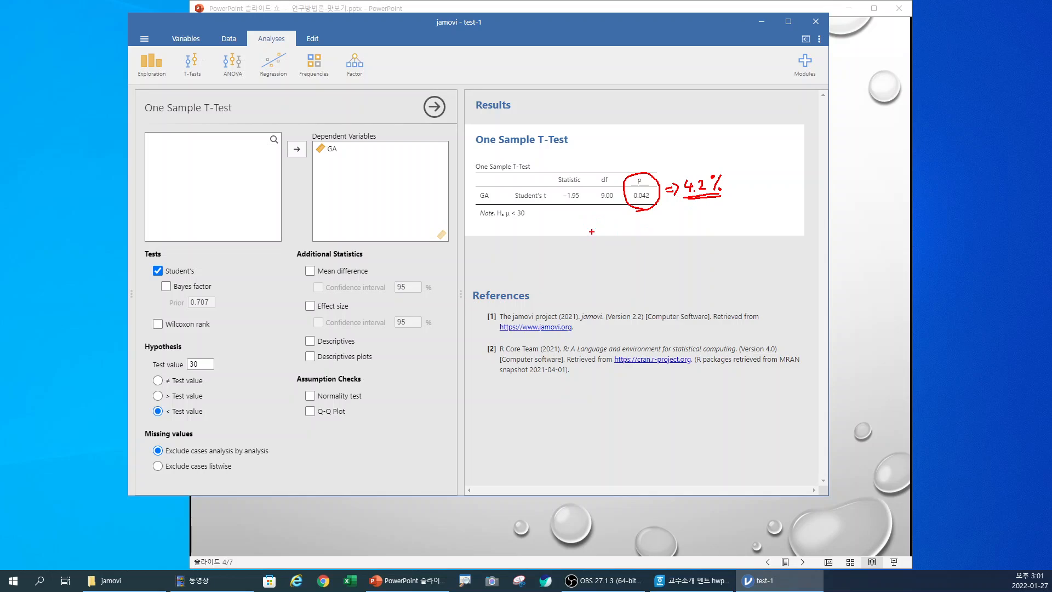
Step: Write "100 - 95% = 5%" below the results table with the annotation pen, circling the 95% and the 5%
{"action": "mouse_move", "coordinate": [587, 226]}
{"action": "left_mouse_down"}
{"action": "mouse_move", "coordinate": [591, 246]}
{"action": "mouse_move", "coordinate": [609, 230]}
{"action": "left_mouse_up"}
{"action": "mouse_move", "coordinate": [616, 224]}
{"action": "left_mouse_down"}
{"action": "mouse_move", "coordinate": [609, 245]}
{"action": "mouse_move", "coordinate": [622, 250]}
{"action": "left_mouse_up"}
{"action": "mouse_move", "coordinate": [533, 232]}
{"action": "left_mouse_down"}
{"action": "mouse_move", "coordinate": [529, 247]}
{"action": "mouse_move", "coordinate": [571, 239]}
{"action": "left_mouse_up"}
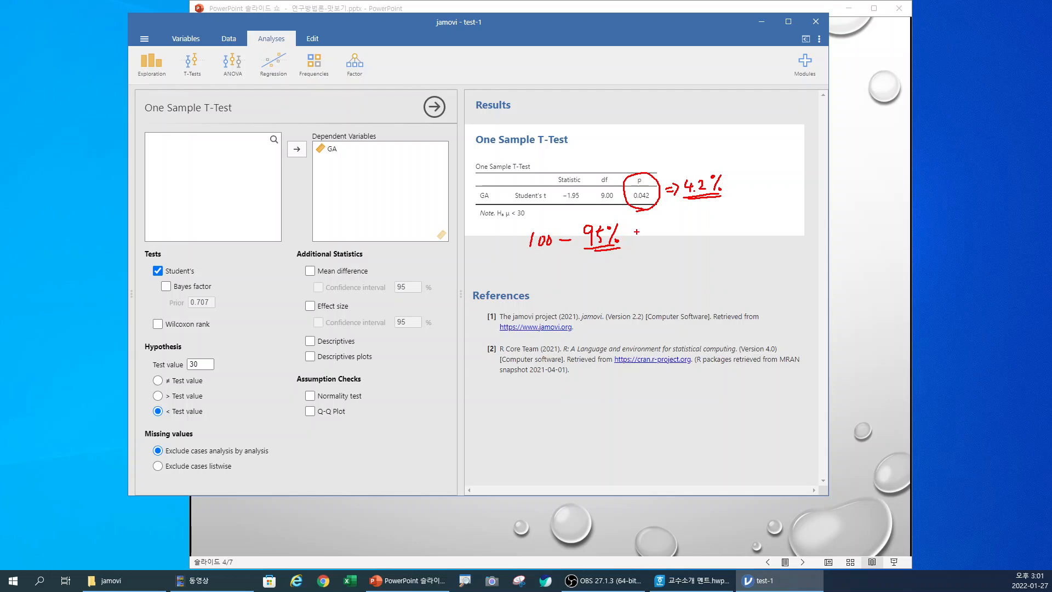
{"action": "left_click_drag", "start_coordinate": [635, 235], "coordinate": [643, 234]}
{"action": "left_click_drag", "start_coordinate": [636, 240], "coordinate": [653, 242]}
{"action": "mouse_move", "coordinate": [655, 224]}
{"action": "left_mouse_down"}
{"action": "mouse_move", "coordinate": [679, 243]}
{"action": "mouse_move", "coordinate": [647, 245]}
{"action": "mouse_move", "coordinate": [659, 219]}
{"action": "mouse_move", "coordinate": [689, 235]}
{"action": "mouse_move", "coordinate": [664, 249]}
{"action": "mouse_move", "coordinate": [581, 244]}
{"action": "mouse_move", "coordinate": [591, 219]}
{"action": "mouse_move", "coordinate": [623, 227]}
{"action": "mouse_move", "coordinate": [613, 248]}
{"action": "left_mouse_up"}
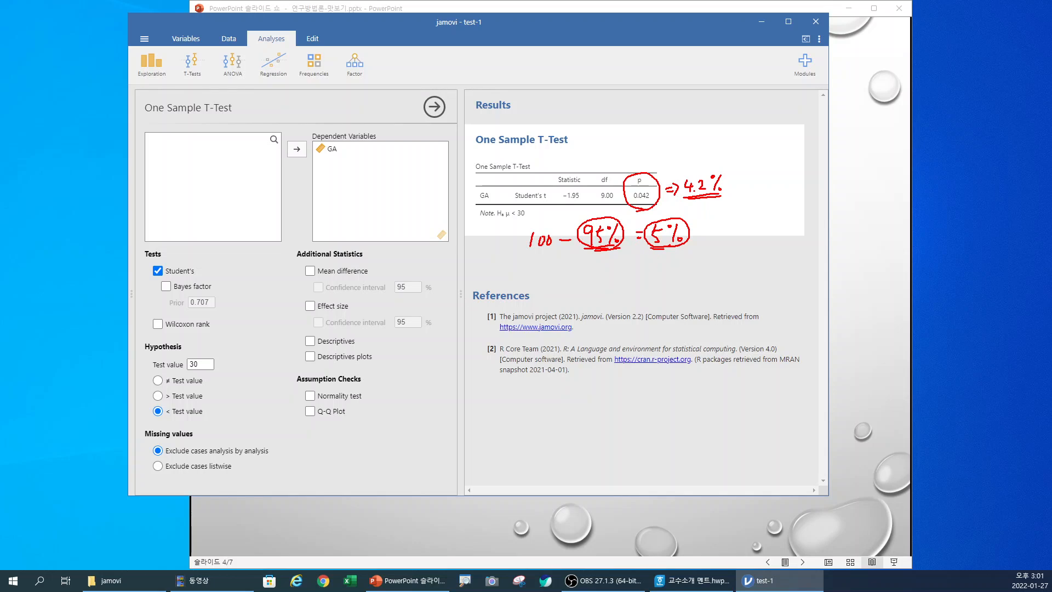
{"action": "mouse_move", "coordinate": [650, 247]}
{"action": "left_mouse_down"}
{"action": "mouse_move", "coordinate": [642, 233]}
{"action": "mouse_move", "coordinate": [655, 219]}
{"action": "mouse_move", "coordinate": [680, 219]}
{"action": "mouse_move", "coordinate": [686, 243]}
{"action": "mouse_move", "coordinate": [659, 249]}
{"action": "mouse_move", "coordinate": [731, 232]}
{"action": "mouse_move", "coordinate": [705, 219]}
{"action": "mouse_move", "coordinate": [723, 246]}
{"action": "mouse_move", "coordinate": [707, 242]}
{"action": "left_mouse_up"}
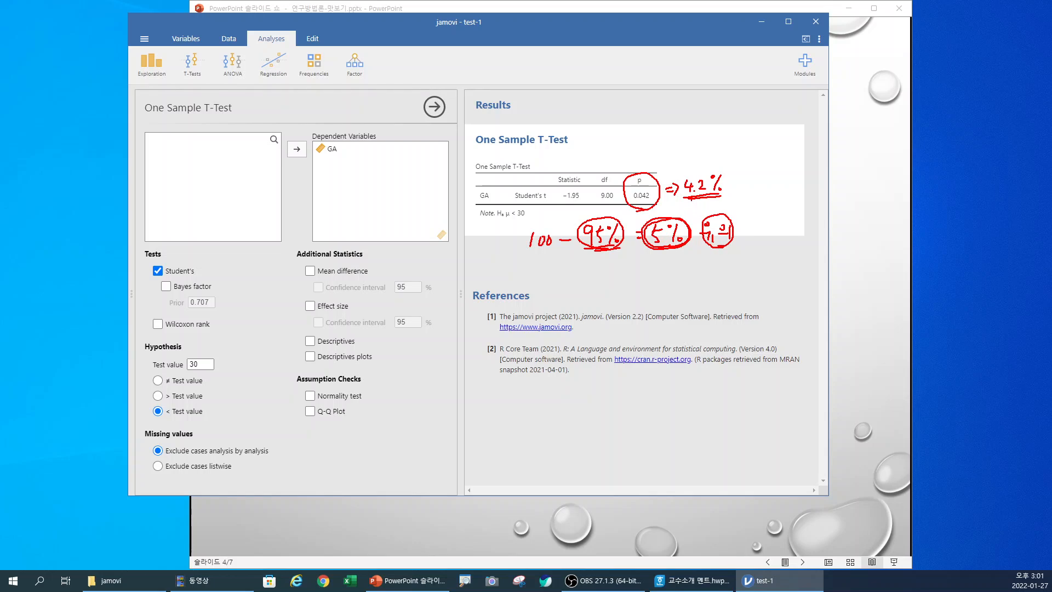
Step: Circle the handwritten 4.2% and the p-value again, and write the comparison "0.05 > 0.042" below the 5%
{"action": "mouse_move", "coordinate": [689, 197]}
{"action": "left_mouse_down"}
{"action": "mouse_move", "coordinate": [679, 186]}
{"action": "mouse_move", "coordinate": [707, 163]}
{"action": "mouse_move", "coordinate": [724, 189]}
{"action": "mouse_move", "coordinate": [706, 197]}
{"action": "left_mouse_up"}
{"action": "mouse_move", "coordinate": [630, 197]}
{"action": "left_mouse_down"}
{"action": "mouse_move", "coordinate": [650, 165]}
{"action": "mouse_move", "coordinate": [646, 208]}
{"action": "left_mouse_up"}
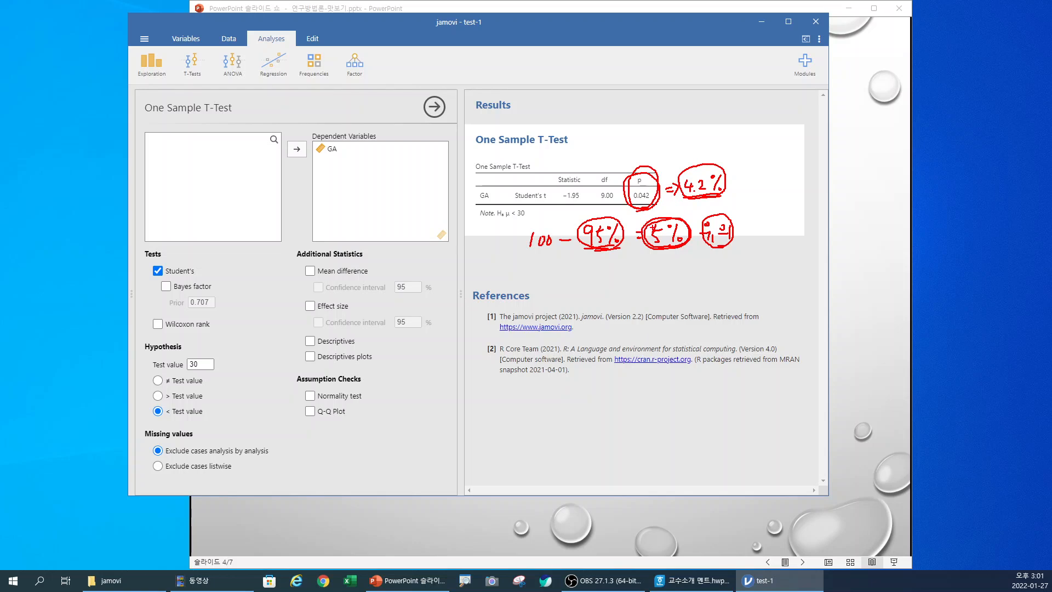
{"action": "mouse_move", "coordinate": [663, 253]}
{"action": "left_mouse_down"}
{"action": "mouse_move", "coordinate": [648, 220]}
{"action": "mouse_move", "coordinate": [676, 244]}
{"action": "mouse_move", "coordinate": [655, 271]}
{"action": "mouse_move", "coordinate": [670, 261]}
{"action": "mouse_move", "coordinate": [680, 269]}
{"action": "mouse_move", "coordinate": [687, 257]}
{"action": "mouse_move", "coordinate": [682, 277]}
{"action": "mouse_move", "coordinate": [677, 249]}
{"action": "mouse_move", "coordinate": [679, 274]}
{"action": "mouse_move", "coordinate": [764, 253]}
{"action": "mouse_move", "coordinate": [775, 263]}
{"action": "left_mouse_up"}
{"action": "left_click", "coordinate": [743, 268]}
{"action": "left_click_drag", "start_coordinate": [771, 253], "coordinate": [778, 279]}
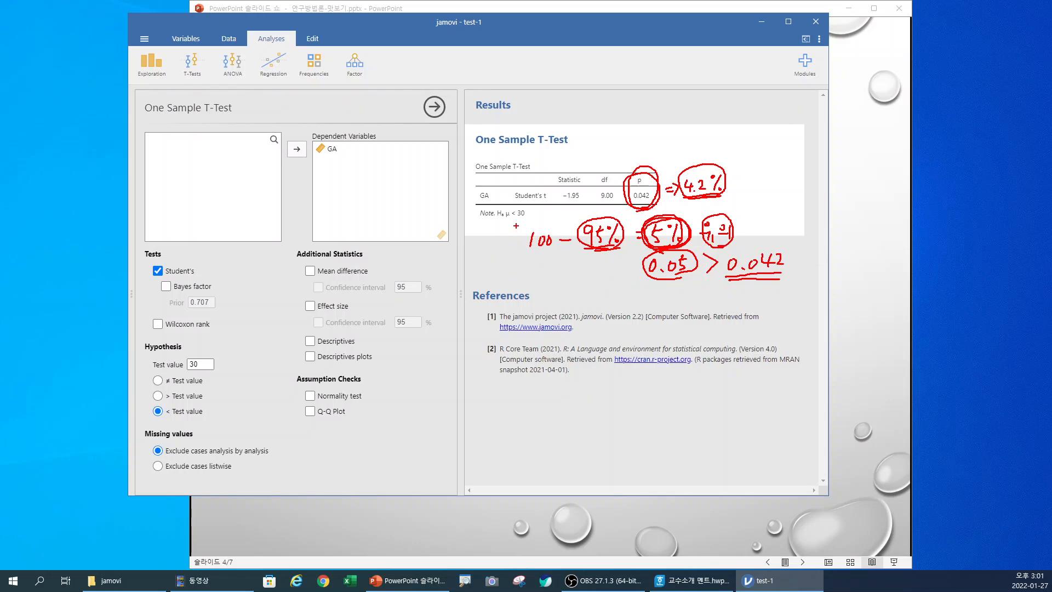
Step: Mark the alternative hypothesis note under the results table with the annotation pen, and clear all handwritten annotations
{"action": "left_click_drag", "start_coordinate": [514, 226], "coordinate": [507, 222]}
{"action": "mouse_move", "coordinate": [522, 202]}
{"action": "left_mouse_down"}
{"action": "mouse_move", "coordinate": [534, 218]}
{"action": "mouse_move", "coordinate": [506, 225]}
{"action": "left_mouse_up"}
{"action": "mouse_move", "coordinate": [497, 224]}
{"action": "left_mouse_down"}
{"action": "mouse_move", "coordinate": [212, 417]}
{"action": "mouse_move", "coordinate": [149, 417]}
{"action": "mouse_move", "coordinate": [189, 401]}
{"action": "mouse_move", "coordinate": [210, 407]}
{"action": "mouse_move", "coordinate": [199, 421]}
{"action": "mouse_move", "coordinate": [239, 392]}
{"action": "mouse_move", "coordinate": [229, 373]}
{"action": "mouse_move", "coordinate": [274, 388]}
{"action": "mouse_move", "coordinate": [253, 394]}
{"action": "mouse_move", "coordinate": [258, 355]}
{"action": "mouse_move", "coordinate": [266, 390]}
{"action": "left_mouse_up"}
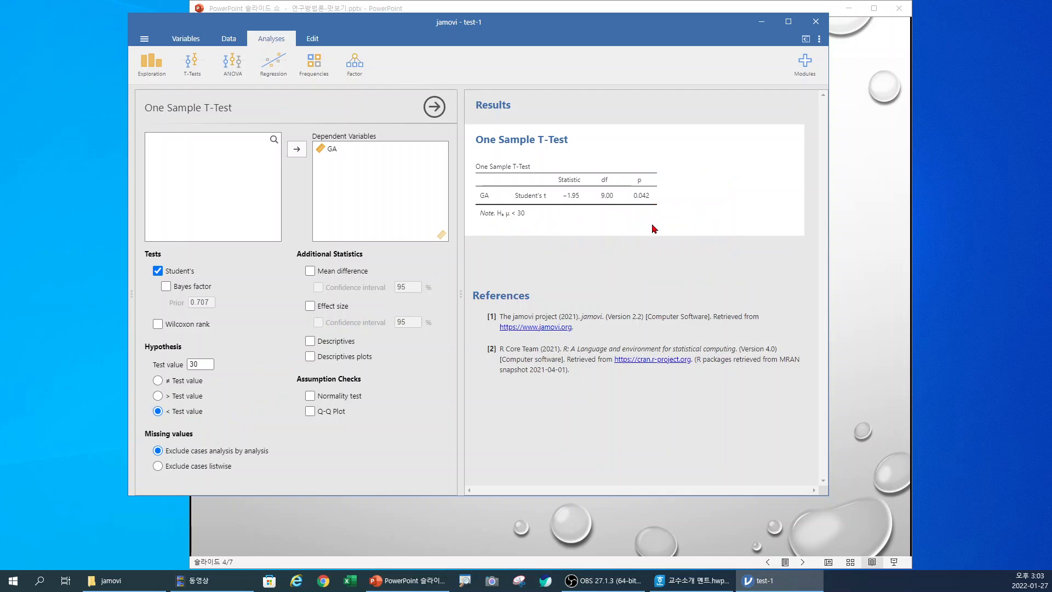
Step: Switch back to the PowerPoint slide show and advance to the "MISSION CLEAR" slide
{"action": "left_click", "coordinate": [878, 313]}
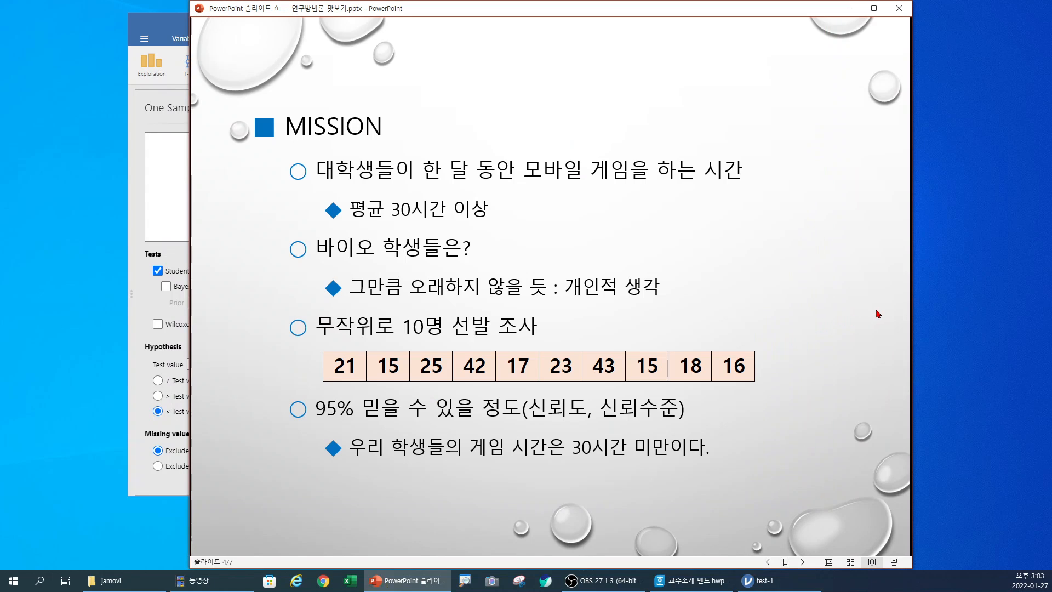
{"action": "left_click", "coordinate": [834, 311]}
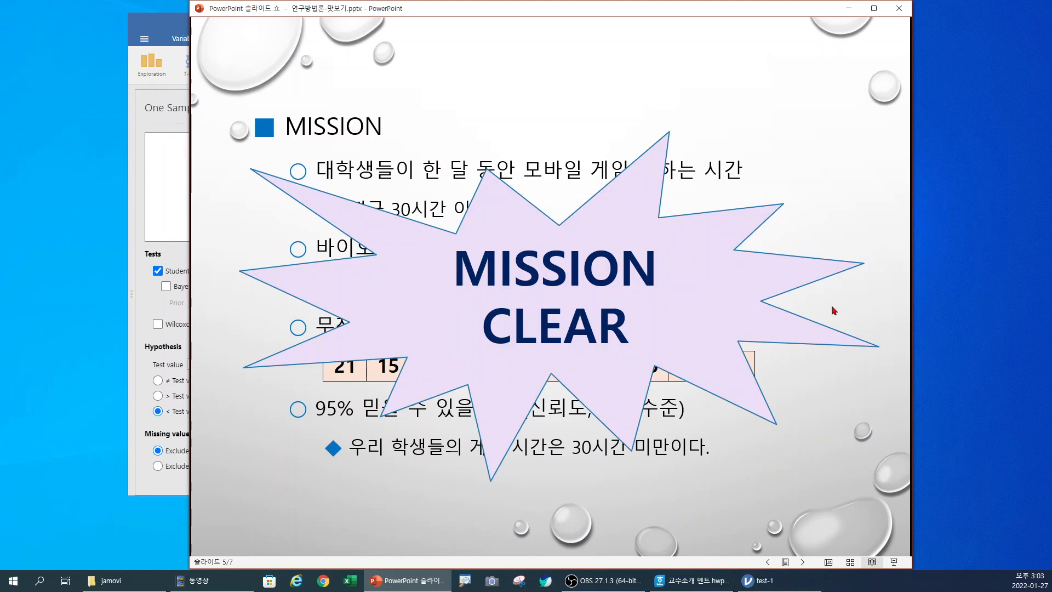